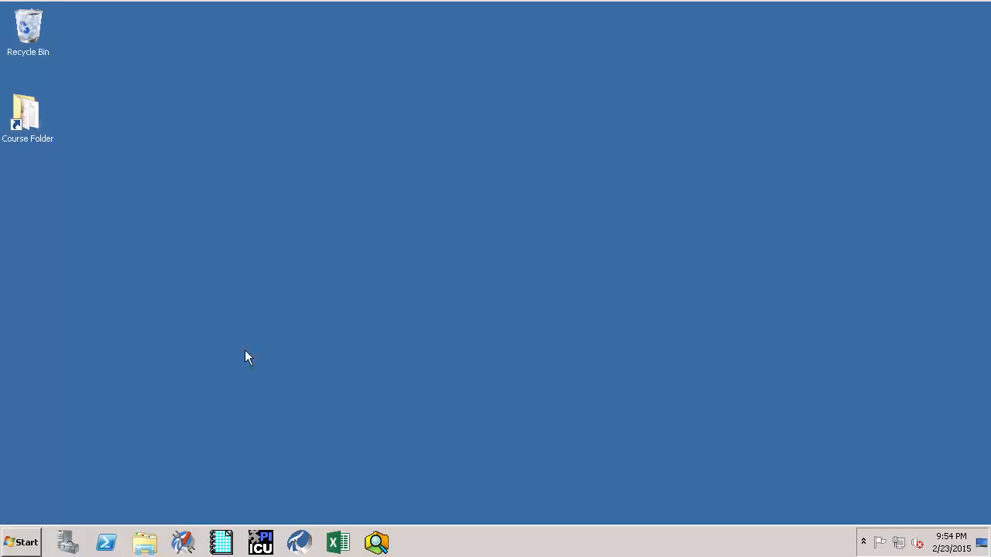
Launch PI System Management Tools from the PI System program group
{"action": "left_click", "coordinate": [19, 541]}
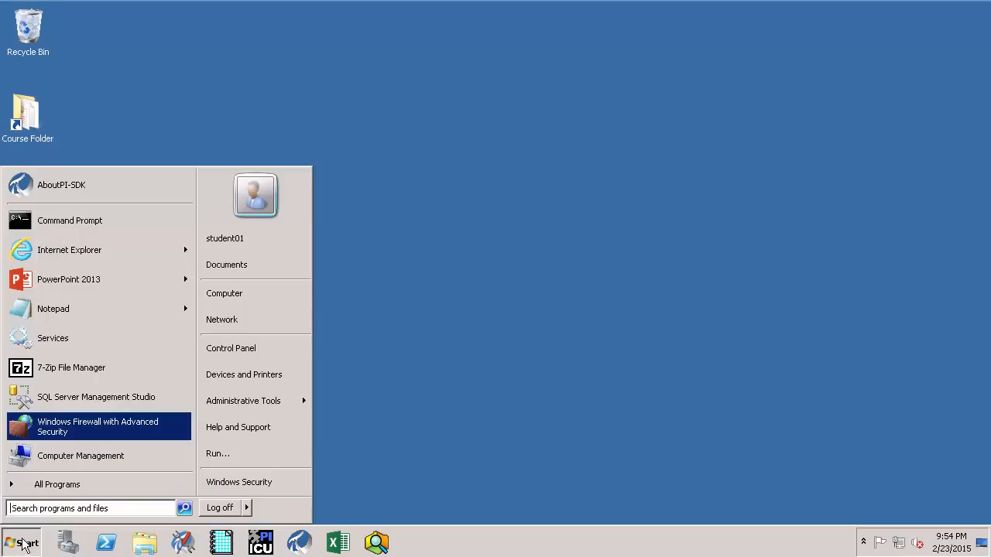
{"action": "left_click", "coordinate": [63, 492]}
{"action": "left_click", "coordinate": [58, 329]}
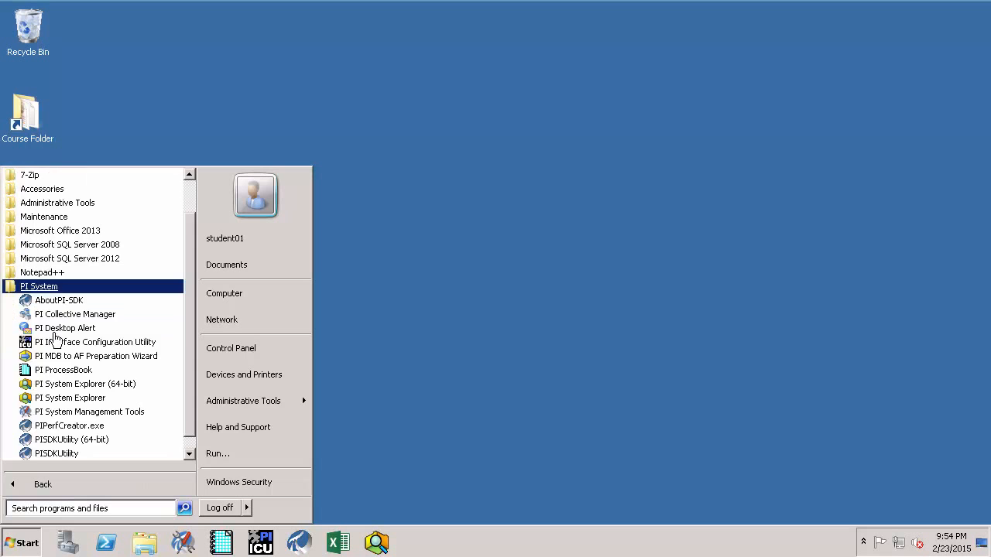
{"action": "left_click", "coordinate": [89, 413]}
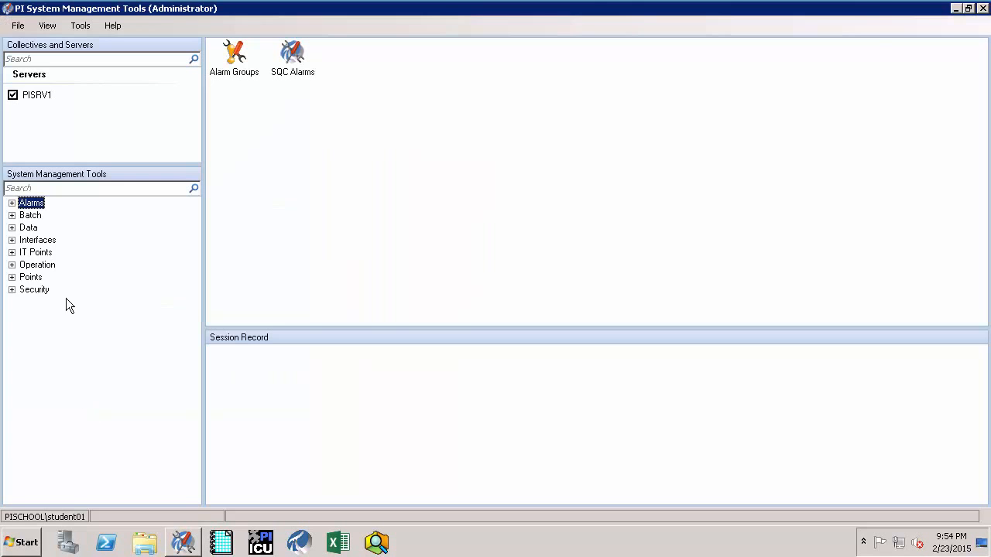
Display the list of archives registered on server PISRV1 under the Operation tools
{"action": "left_click", "coordinate": [12, 265]}
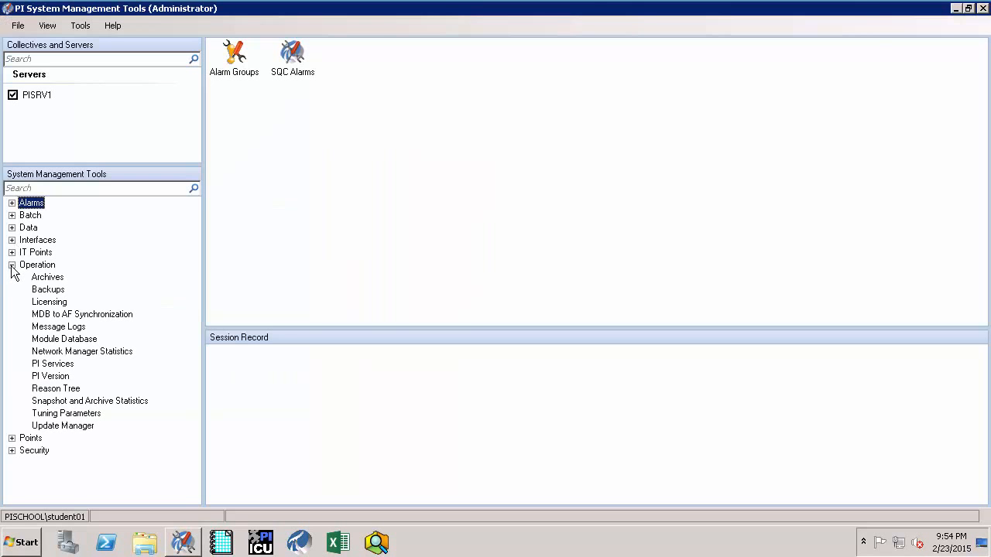
{"action": "left_click", "coordinate": [47, 284]}
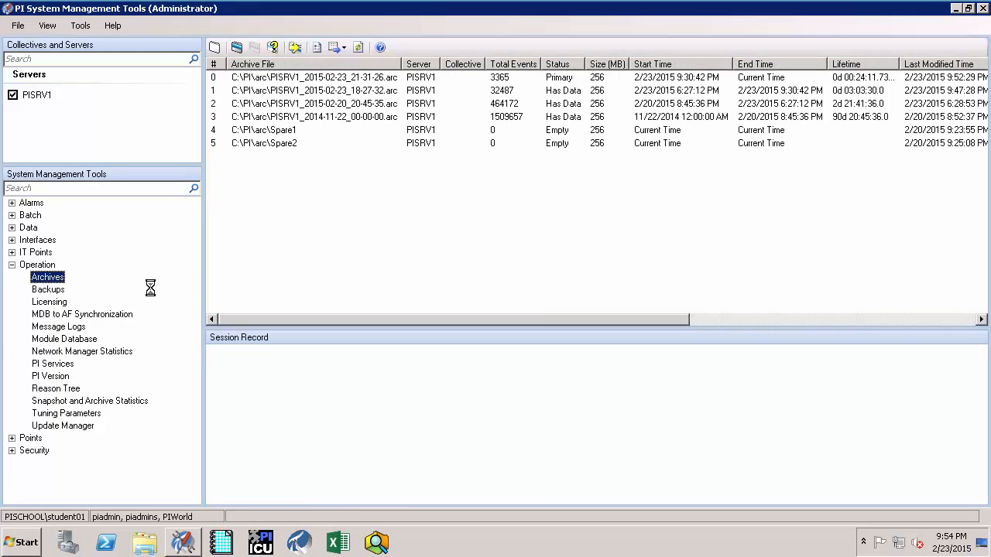
{"action": "left_click_drag", "start_coordinate": [70, 274], "coordinate": [102, 240]}
{"action": "left_click_drag", "start_coordinate": [230, 81], "coordinate": [195, 110]}
Set the archive tuning parameter Archive_AutoArchiveFileRoot to E:\PI\arc\PISRV1_
{"action": "left_click", "coordinate": [92, 415]}
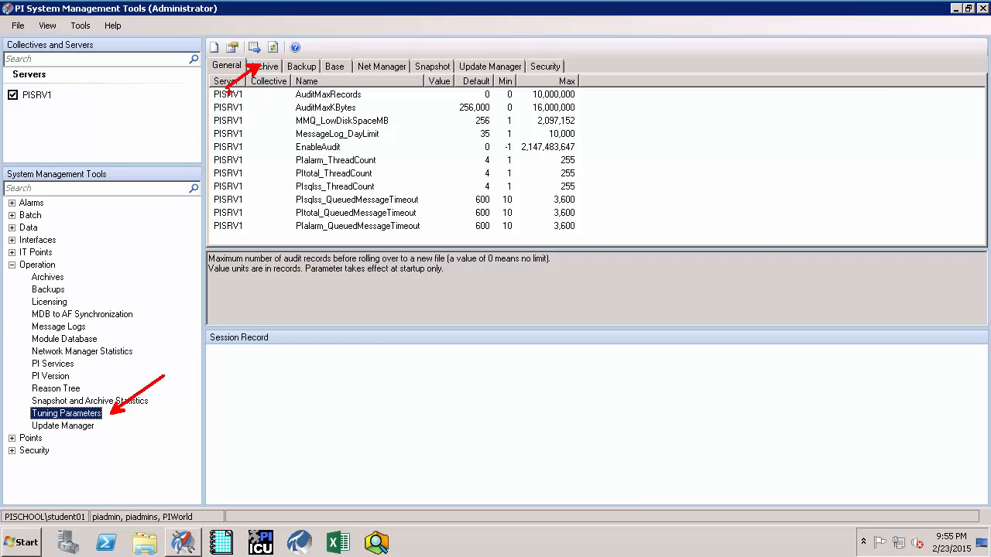
{"action": "key", "text": "Escape"}
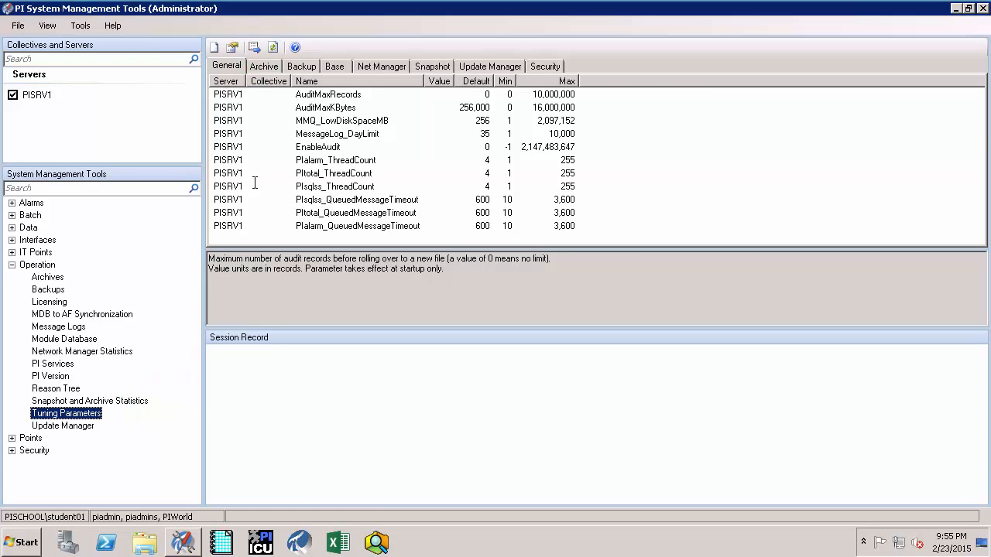
{"action": "left_click", "coordinate": [271, 71]}
{"action": "left_click", "coordinate": [979, 239]}
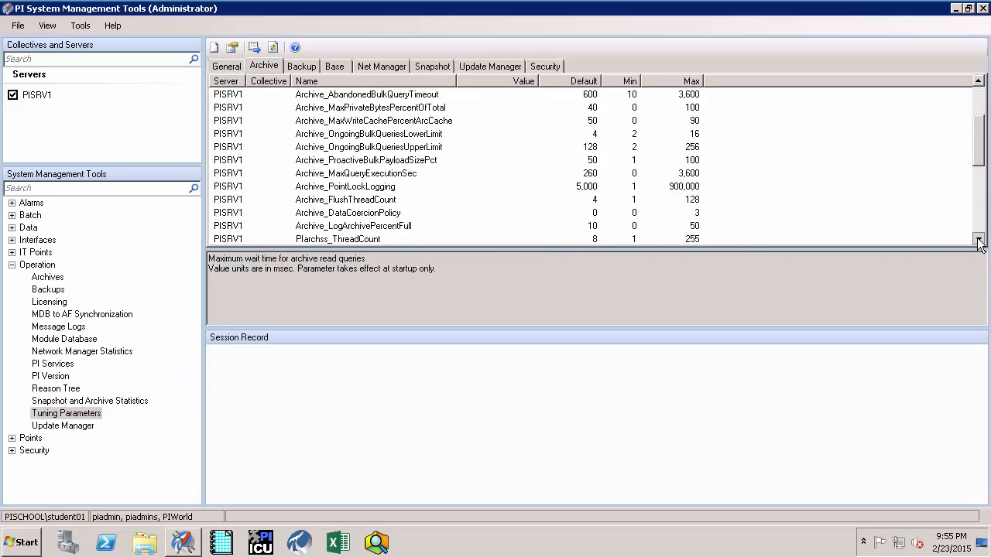
{"action": "left_click", "coordinate": [979, 240]}
{"action": "left_click", "coordinate": [362, 123]}
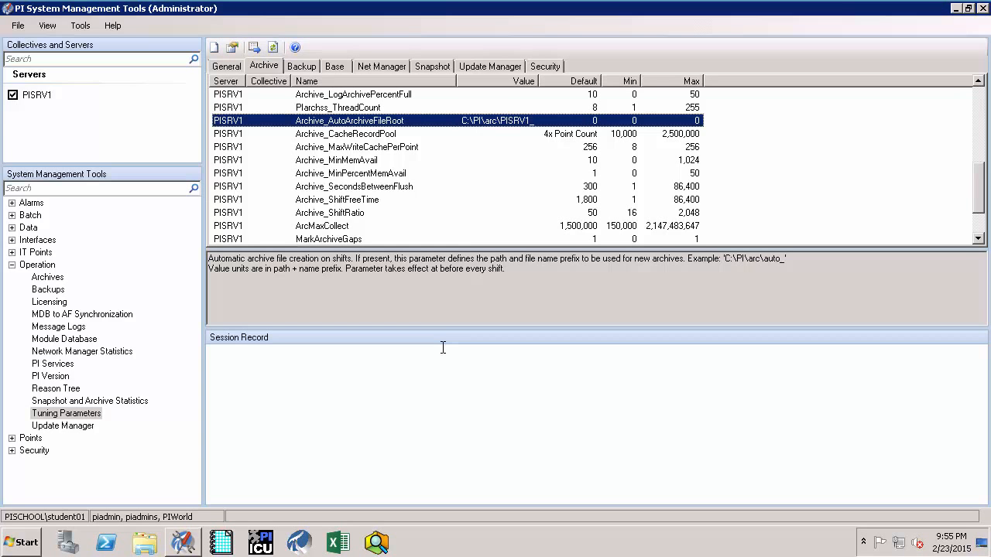
{"action": "double_click", "coordinate": [398, 122]}
{"action": "left_click", "coordinate": [400, 204]}
{"action": "key", "text": "BackSpace"}
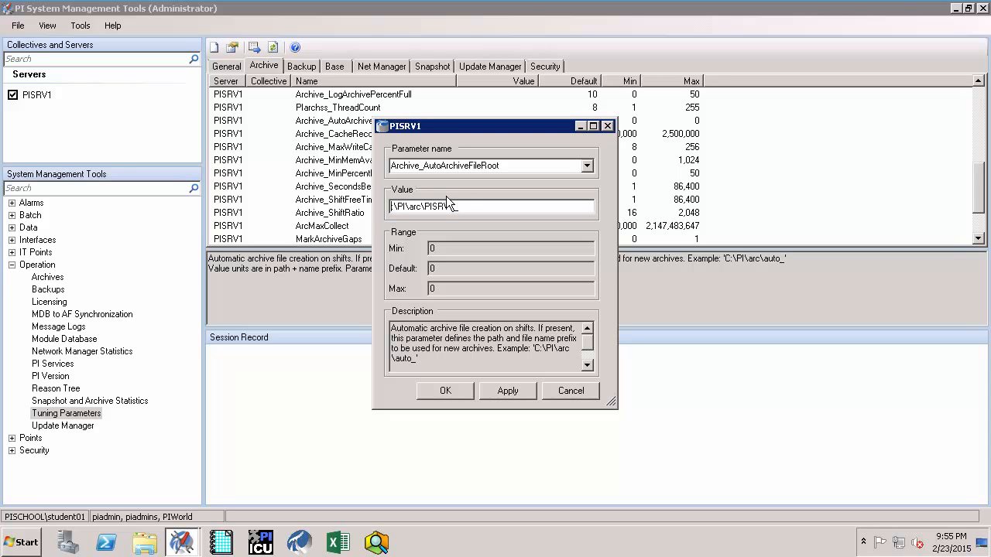
{"action": "type", "text": "E:"}
{"action": "left_click", "coordinate": [460, 392]}
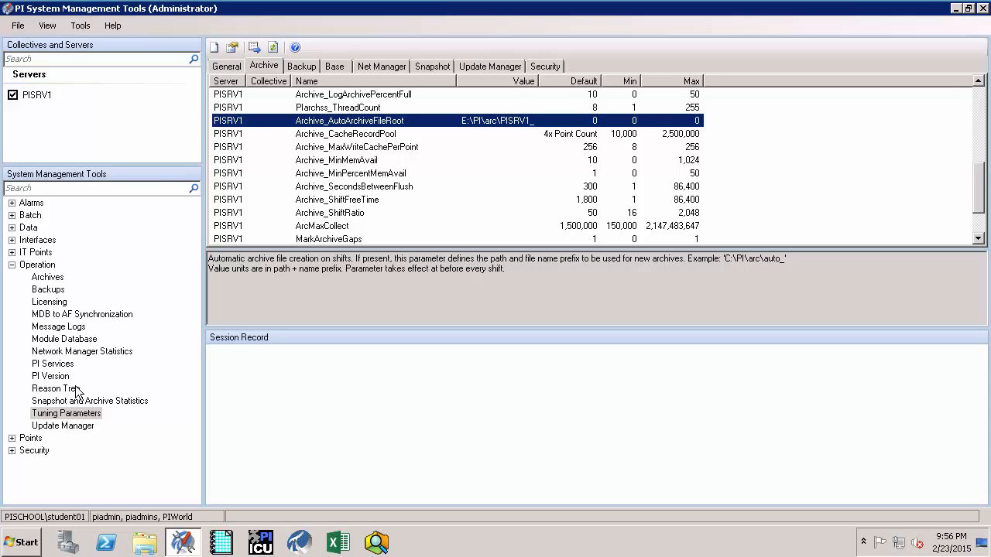
Switch to Windows Explorer and create a folder named PI on the PIArchives (E:) drive
{"action": "left_click", "coordinate": [145, 542]}
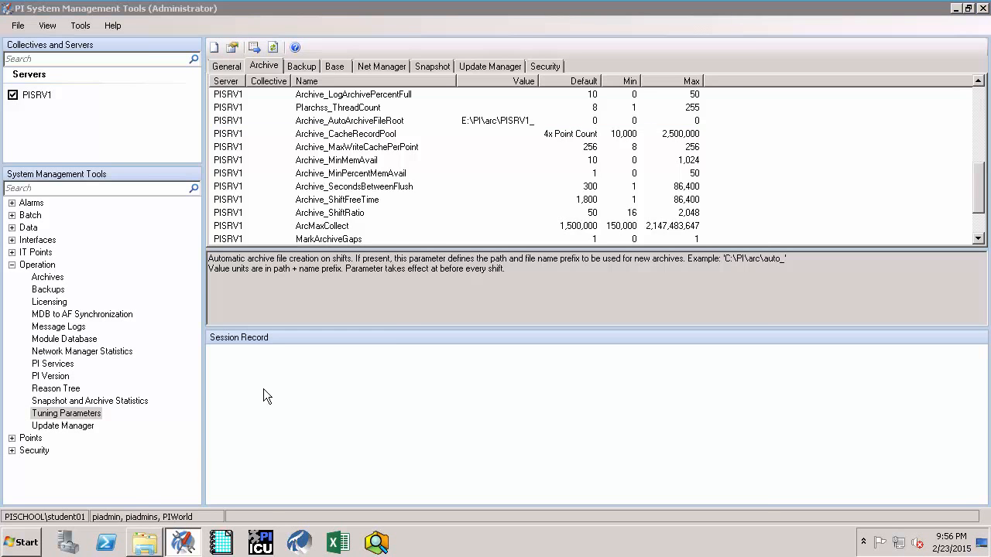
{"action": "left_click", "coordinate": [229, 353]}
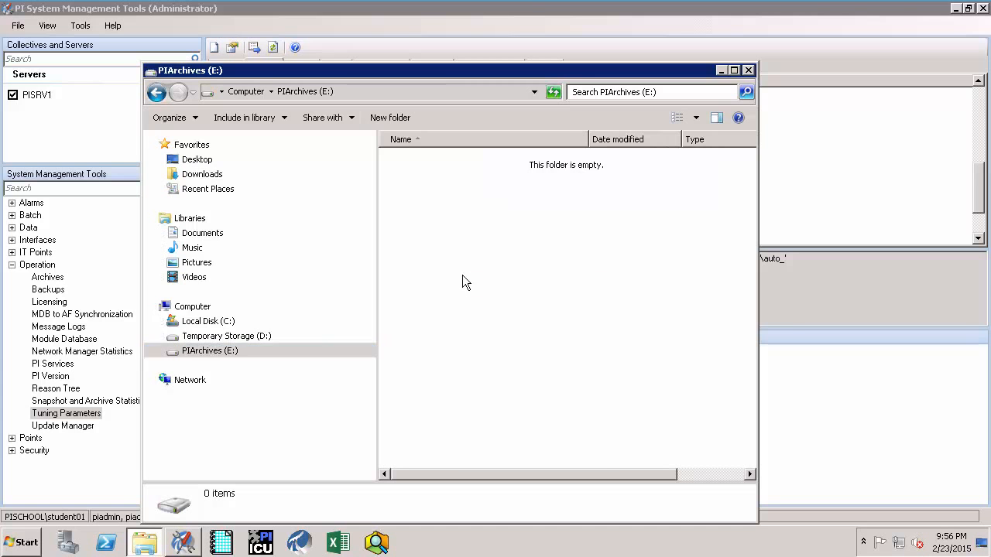
{"action": "right_click", "coordinate": [462, 277]}
{"action": "mouse_move", "coordinate": [531, 428]}
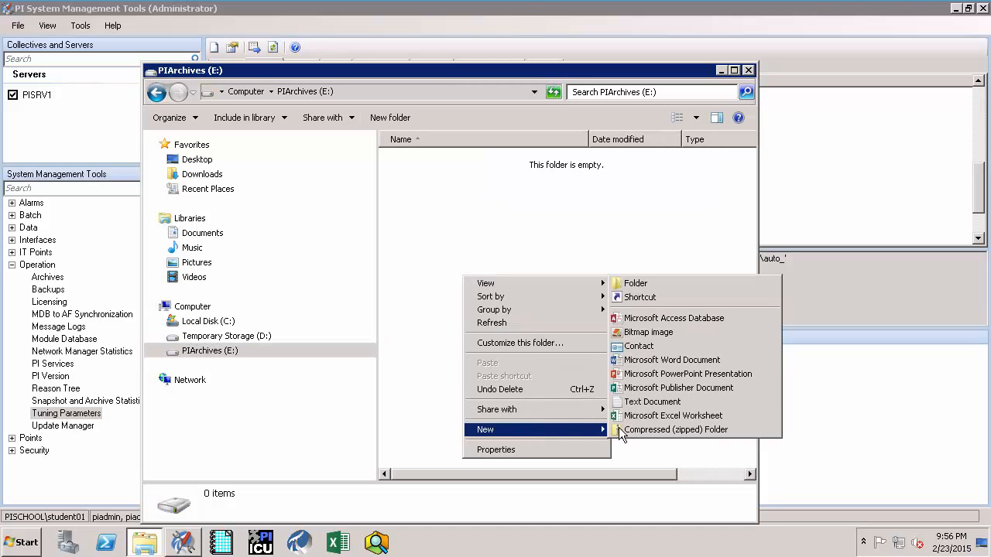
{"action": "left_click", "coordinate": [650, 283]}
{"action": "type", "text": "PI"}
{"action": "key", "text": "Return"}
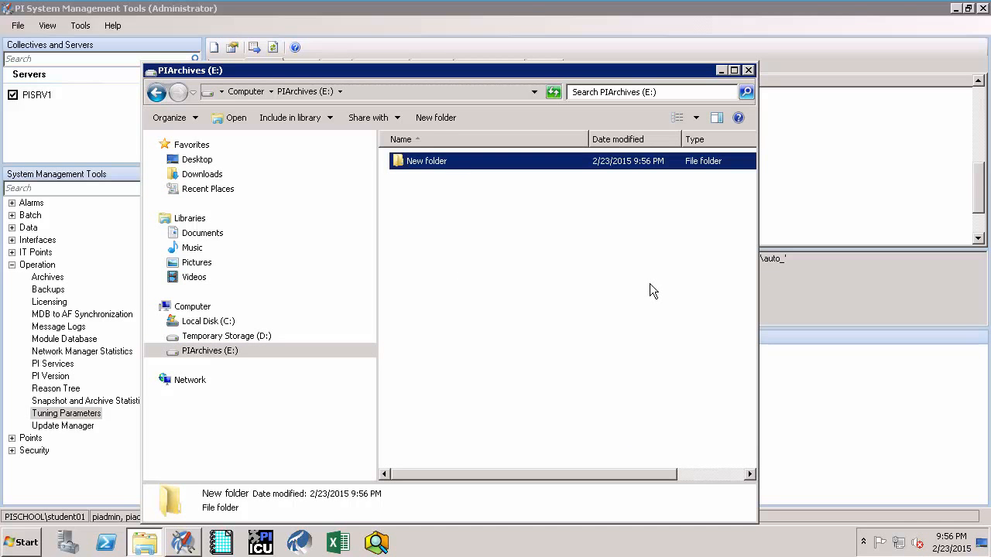
Open the PI folder on the E: drive and create a subfolder named arc in it
{"action": "key", "text": "Return"}
{"action": "right_click", "coordinate": [505, 249]}
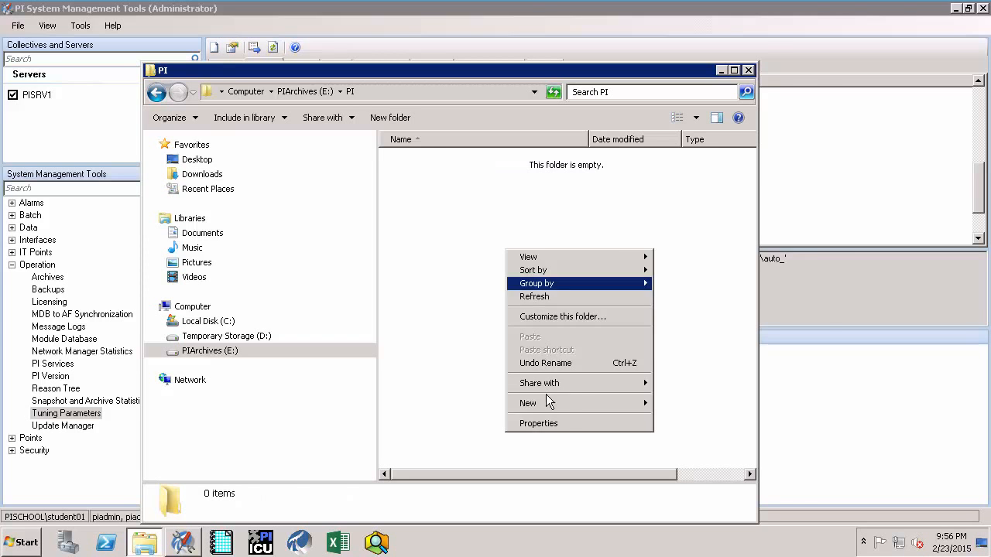
{"action": "mouse_move", "coordinate": [553, 403]}
{"action": "left_click", "coordinate": [686, 261]}
{"action": "type", "text": "arc"}
{"action": "key", "text": "Return"}
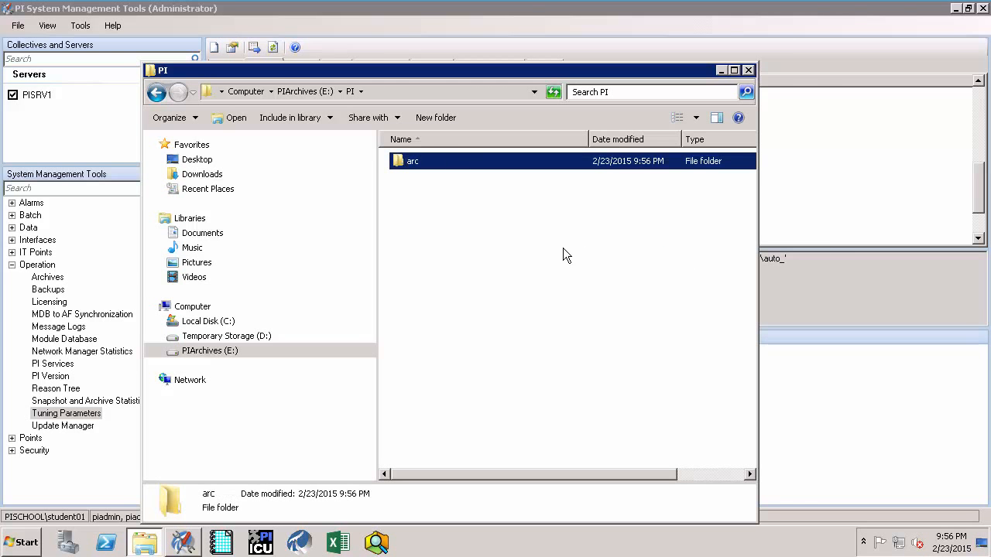
Open the new arc folder and check its full path
{"action": "left_click", "coordinate": [424, 250]}
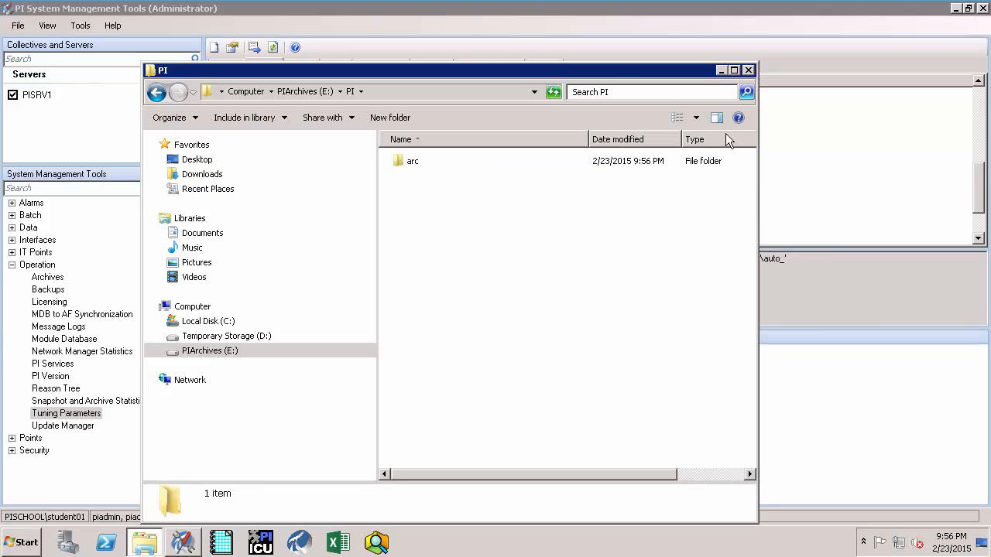
{"action": "double_click", "coordinate": [420, 161]}
{"action": "left_click", "coordinate": [407, 91]}
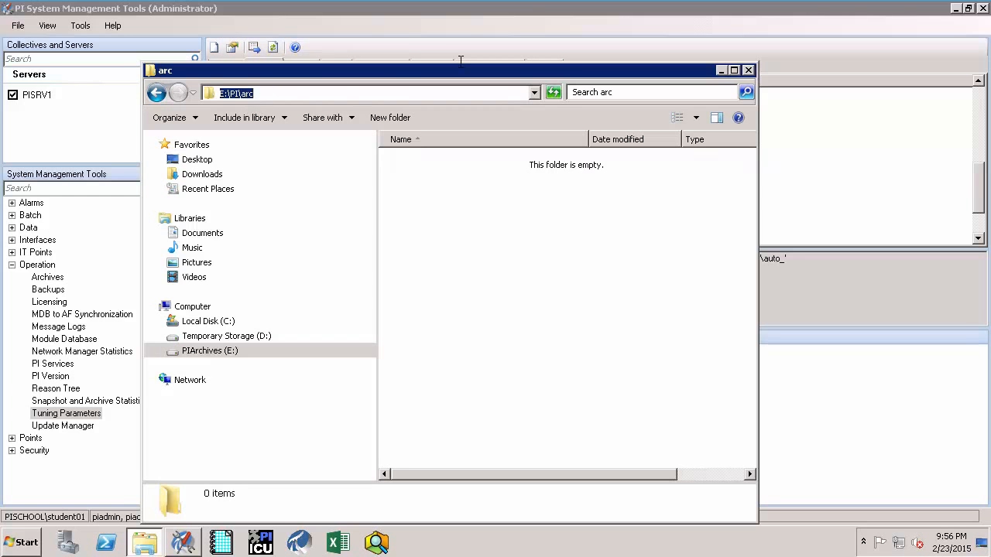
Switch back to PI System Management Tools and force an archive shift on server PISRV1 from the Archives tool
{"action": "left_click", "coordinate": [602, 13]}
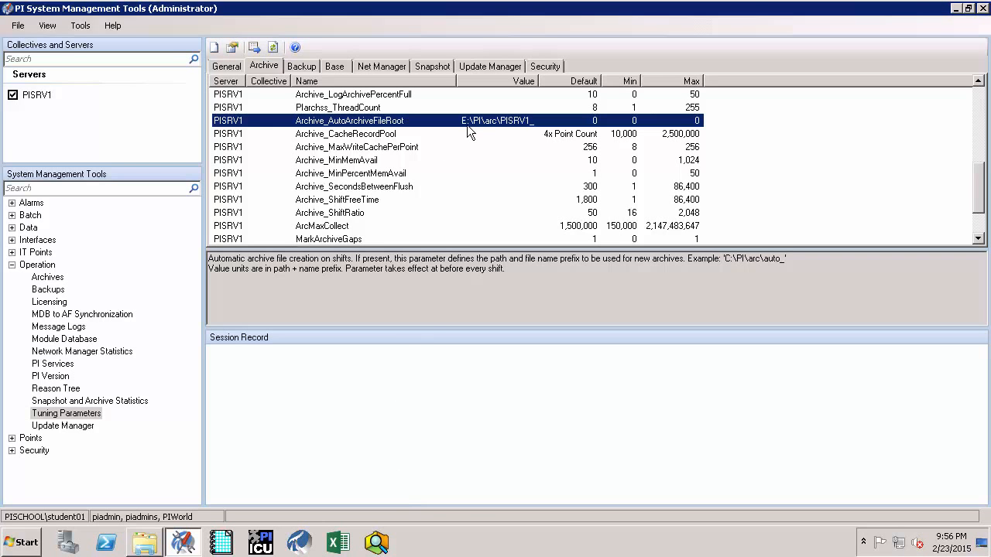
{"action": "left_click", "coordinate": [47, 279]}
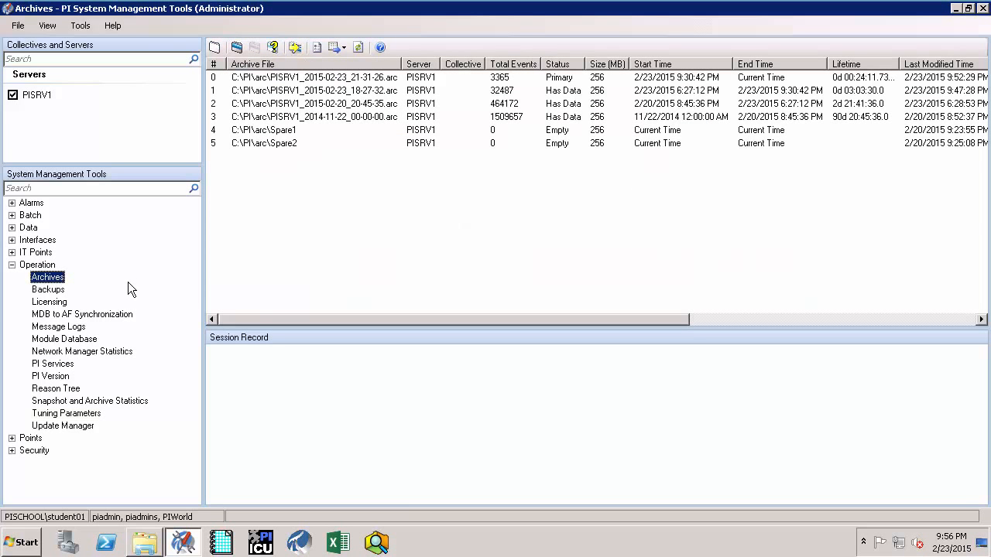
{"action": "key", "text": "ctrl+2"}
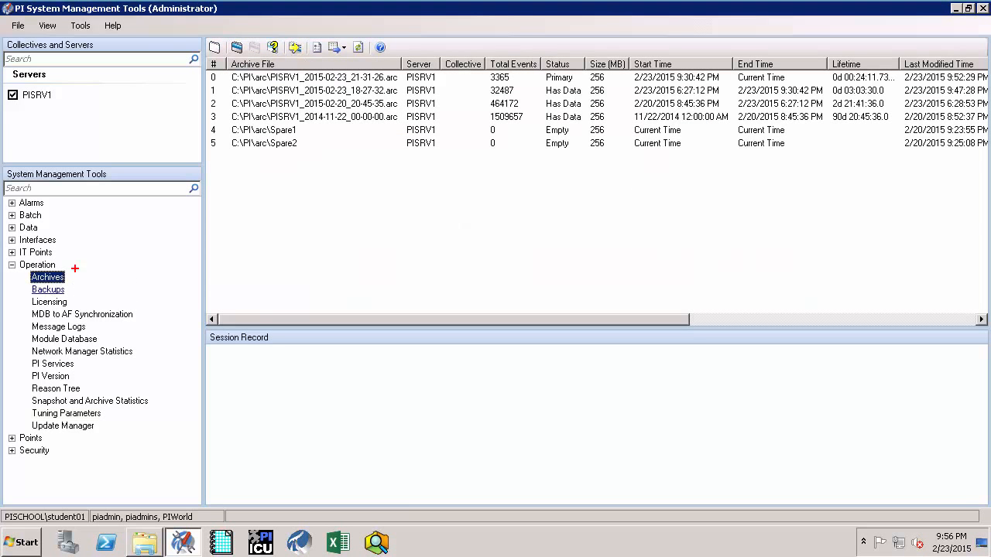
{"action": "left_click_drag", "start_coordinate": [70, 271], "coordinate": [102, 250]}
{"action": "left_click_drag", "start_coordinate": [294, 54], "coordinate": [279, 98]}
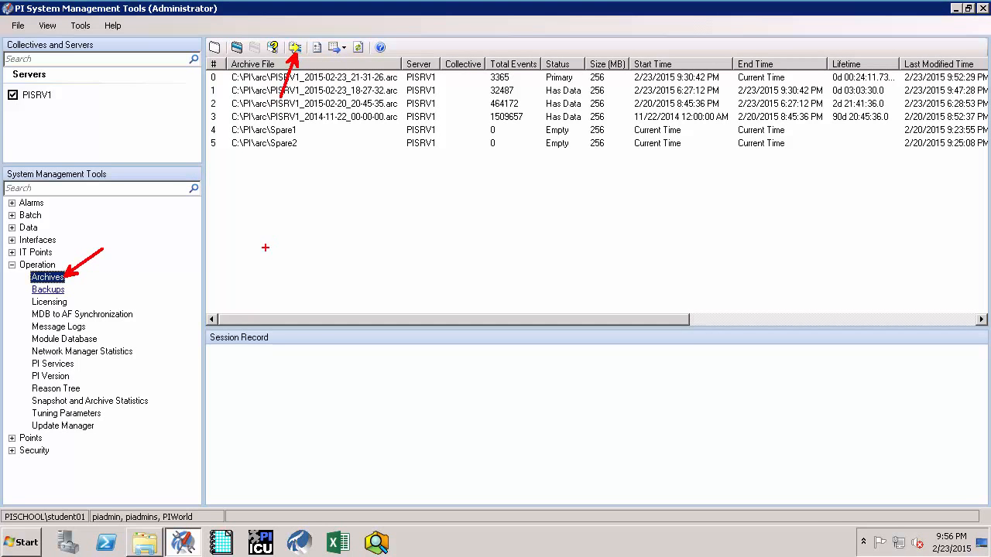
{"action": "key", "text": "Escape"}
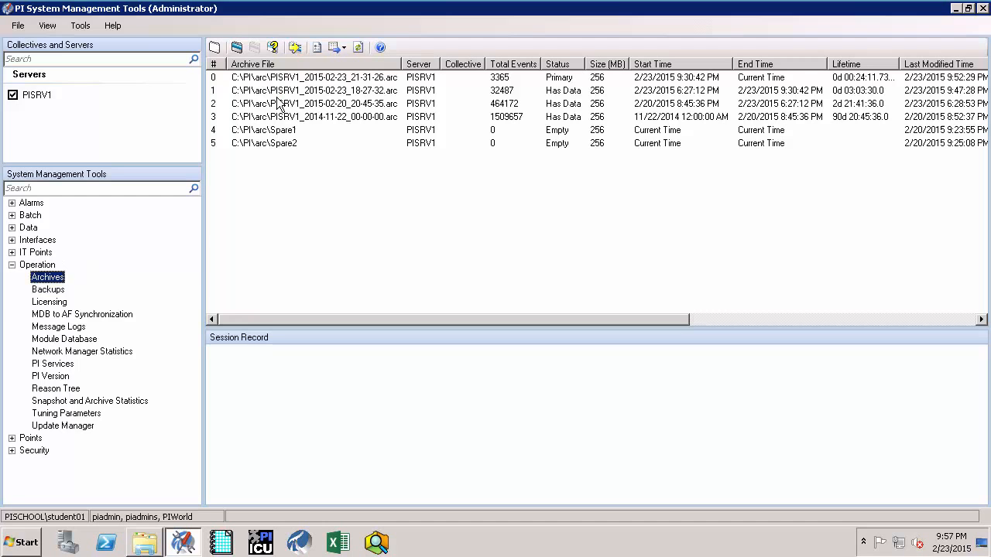
{"action": "left_click", "coordinate": [295, 48]}
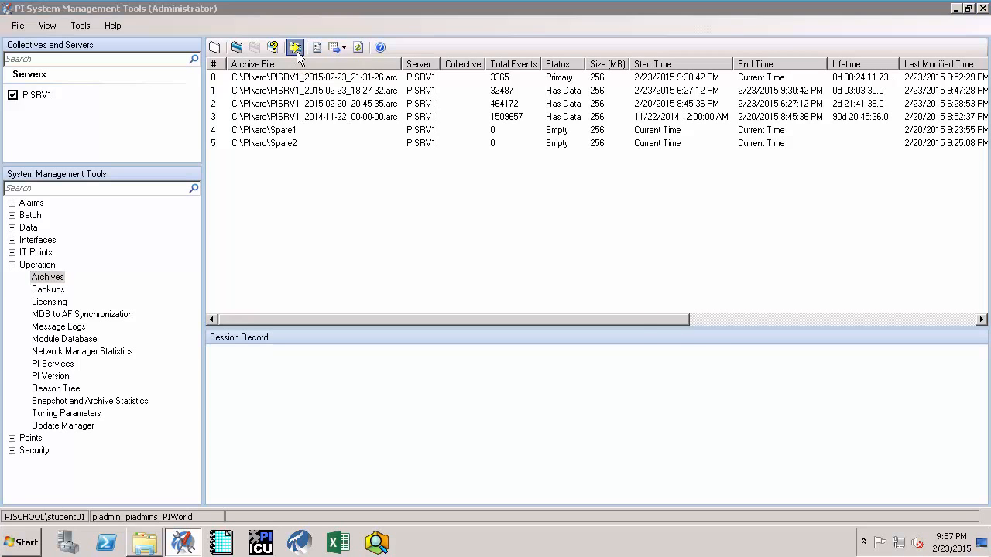
{"action": "left_click", "coordinate": [542, 318]}
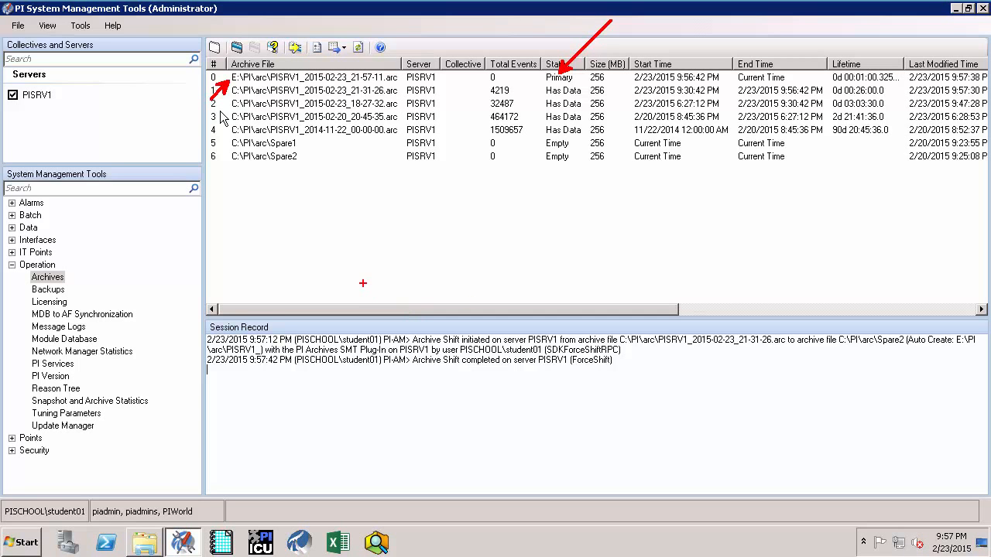
Unregister all archives stored in C:\PI\arc, including Spare1 and Spare2, and refresh the archive list
{"action": "left_click", "coordinate": [249, 92]}
{"action": "left_click", "coordinate": [260, 157], "text": "shift"}
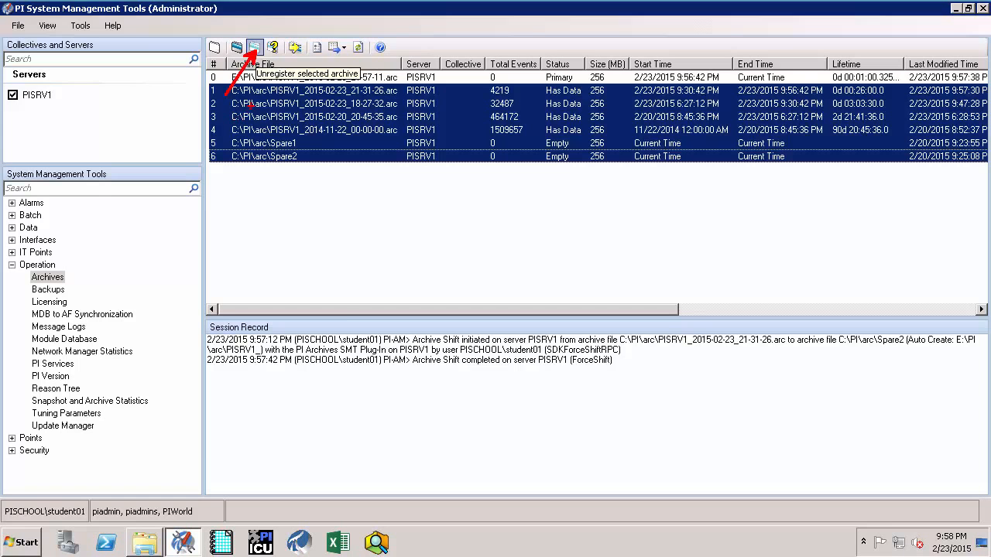
{"action": "left_click", "coordinate": [254, 48]}
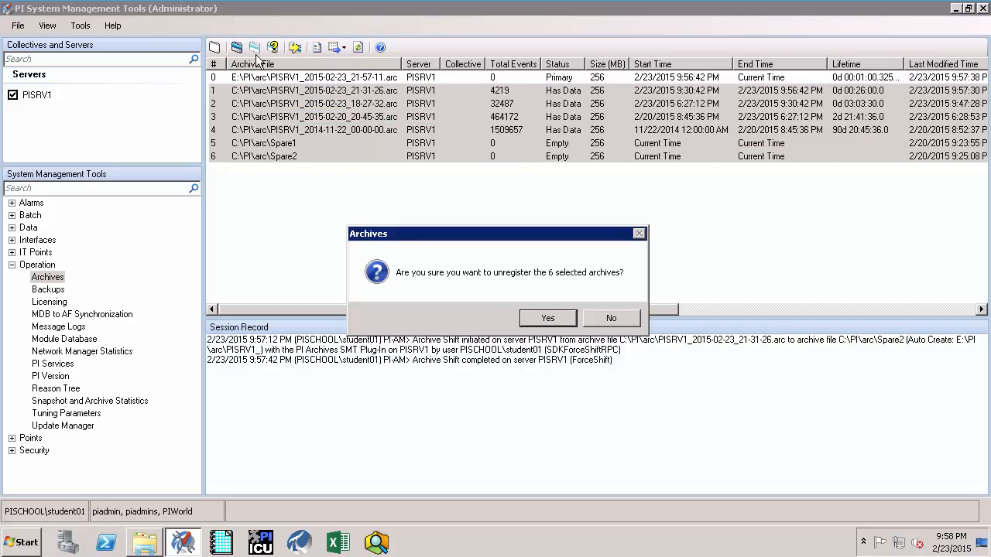
{"action": "left_click", "coordinate": [546, 319]}
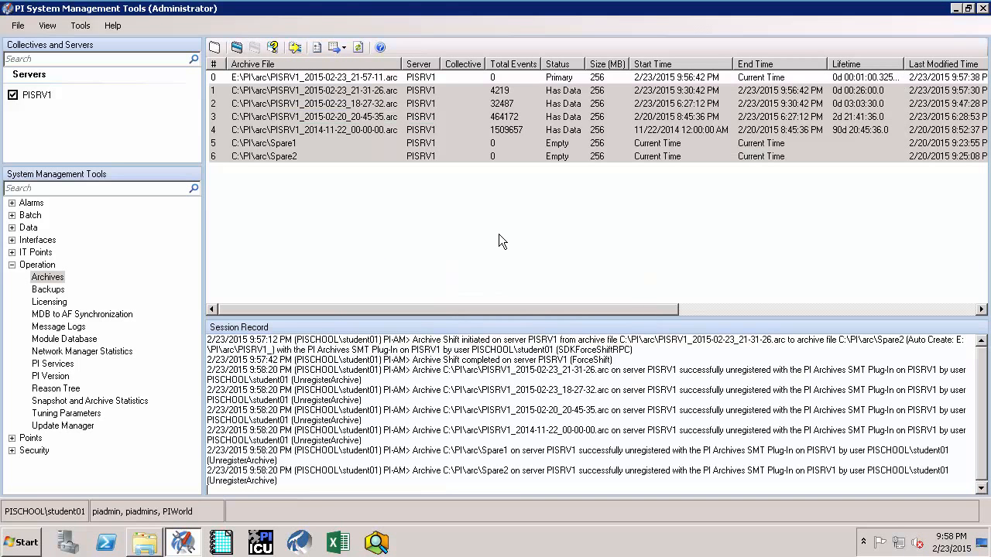
{"action": "left_click", "coordinate": [357, 47]}
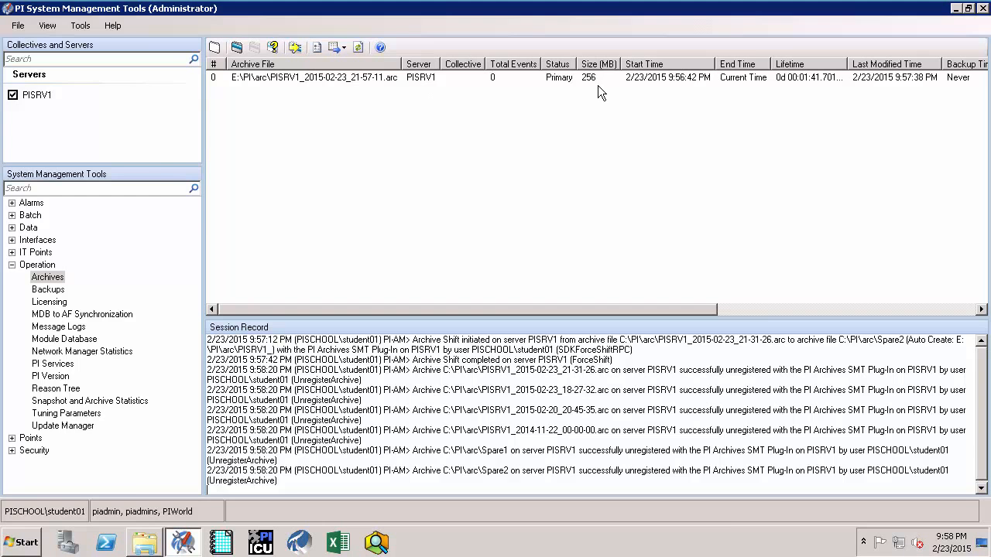
Switch to Windows Explorer, open C:\PI\arc, and cut all archive and annotation files in it, including the Spare1 and Spare2 files
{"action": "left_click", "coordinate": [152, 547]}
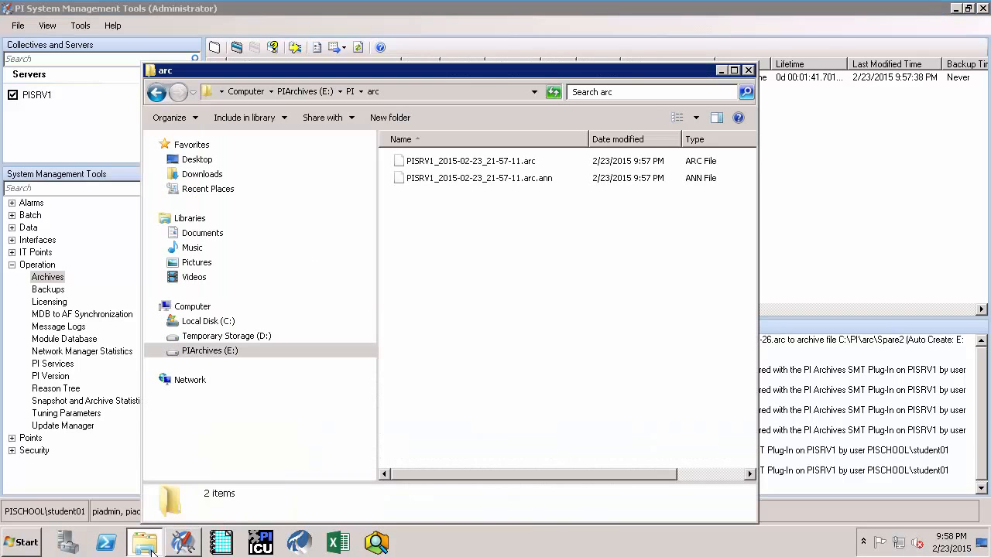
{"action": "mouse_move", "coordinate": [164, 546]}
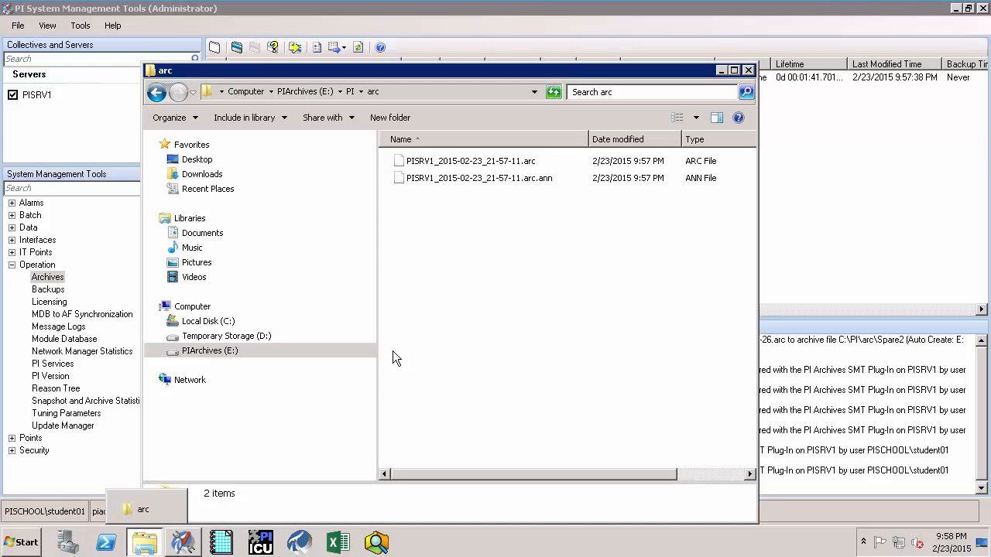
{"action": "left_click", "coordinate": [207, 320]}
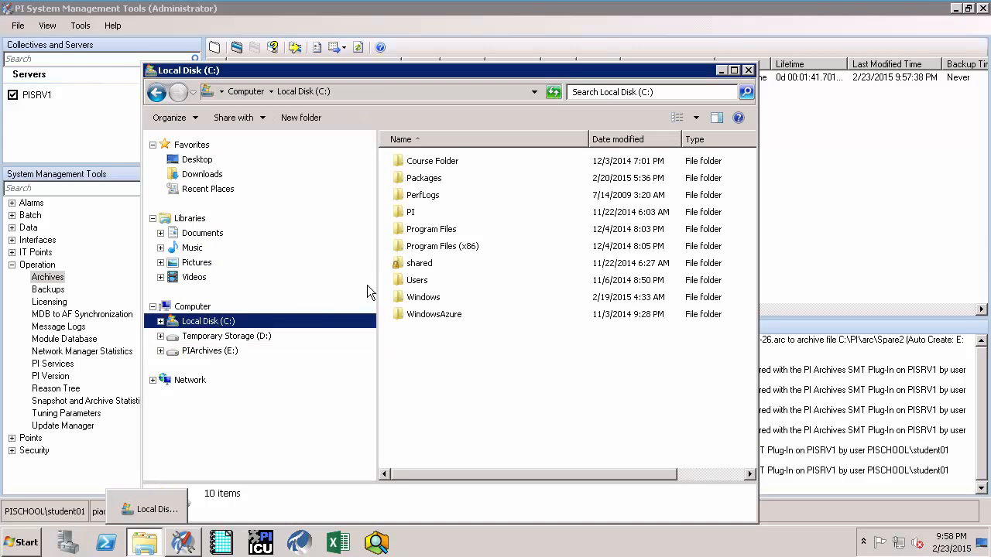
{"action": "left_click", "coordinate": [416, 219]}
{"action": "double_click", "coordinate": [415, 218]}
{"action": "double_click", "coordinate": [414, 165]}
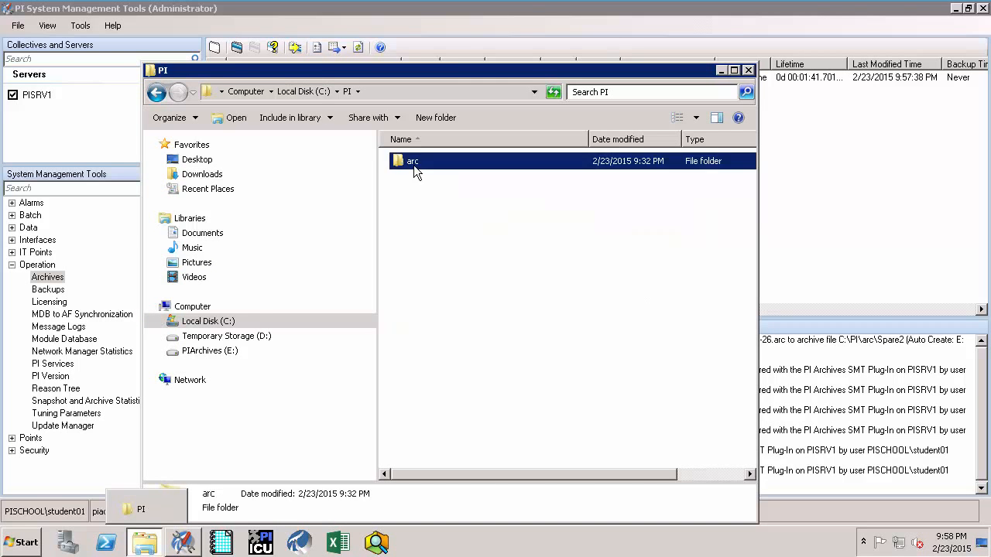
{"action": "key", "text": "ctrl+a"}
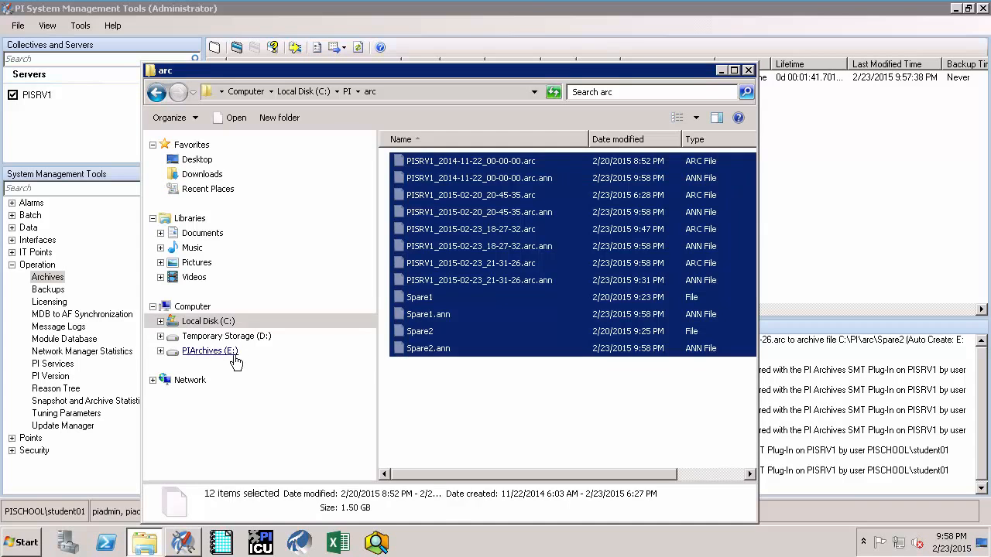
Open E:\PI\arc and paste the archive and annotation files from C:\PI\arc into it
{"action": "left_click", "coordinate": [209, 351]}
{"action": "double_click", "coordinate": [408, 162]}
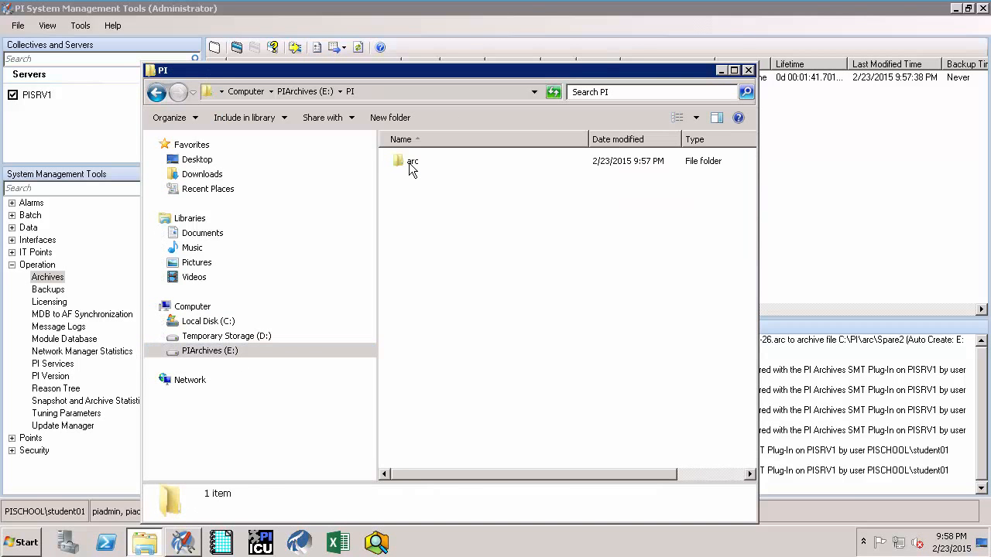
{"action": "double_click", "coordinate": [408, 162]}
{"action": "key", "text": "ctrl+v"}
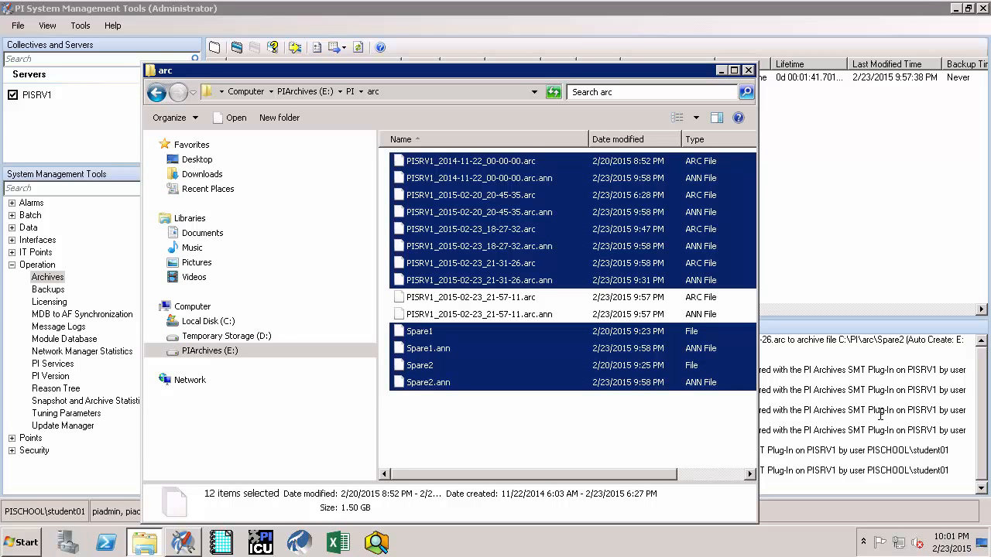
Switch back to PI System Management Tools and register the four older PISRV1 .arc files plus Spare1 and Spare2 from E:\PI\arc, without .ann files
{"action": "left_click", "coordinate": [775, 11]}
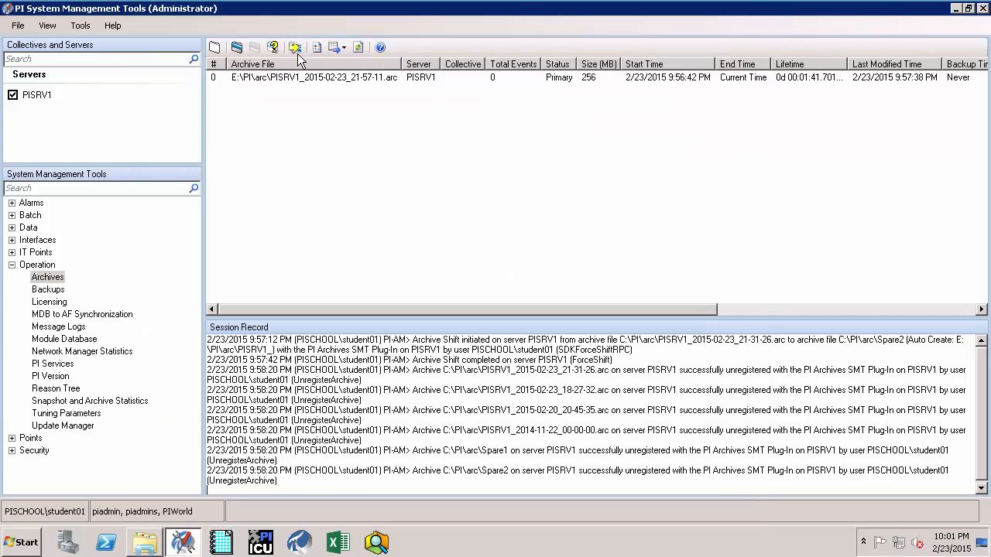
{"action": "left_click", "coordinate": [236, 48]}
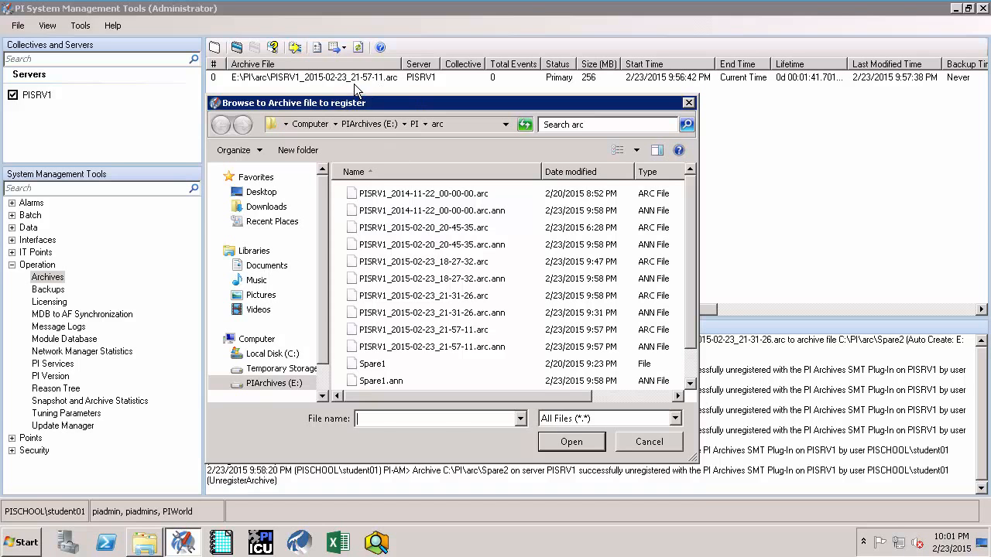
{"action": "left_click", "coordinate": [457, 197]}
{"action": "left_click", "coordinate": [439, 231], "text": "ctrl"}
{"action": "left_click", "coordinate": [435, 263], "text": "ctrl"}
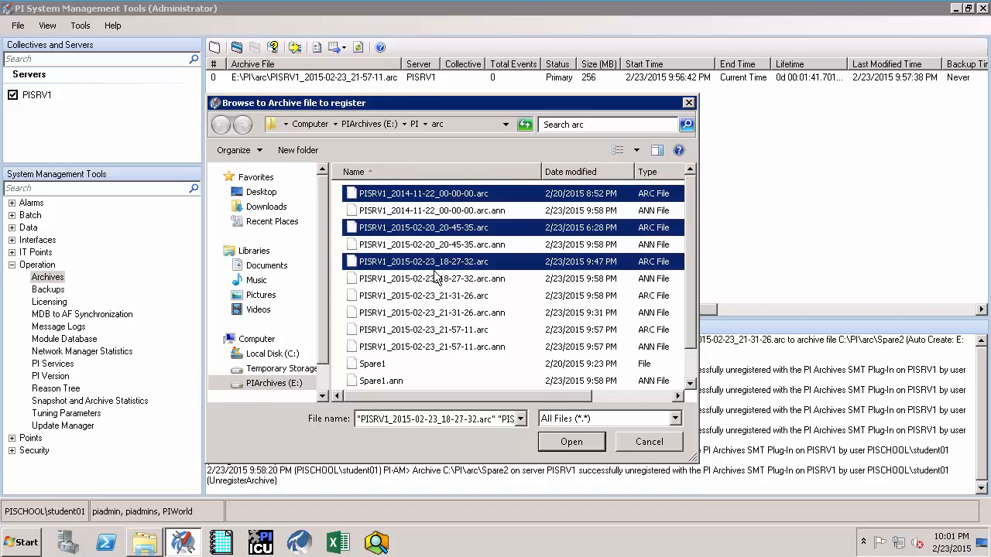
{"action": "left_click", "coordinate": [438, 301], "text": "ctrl"}
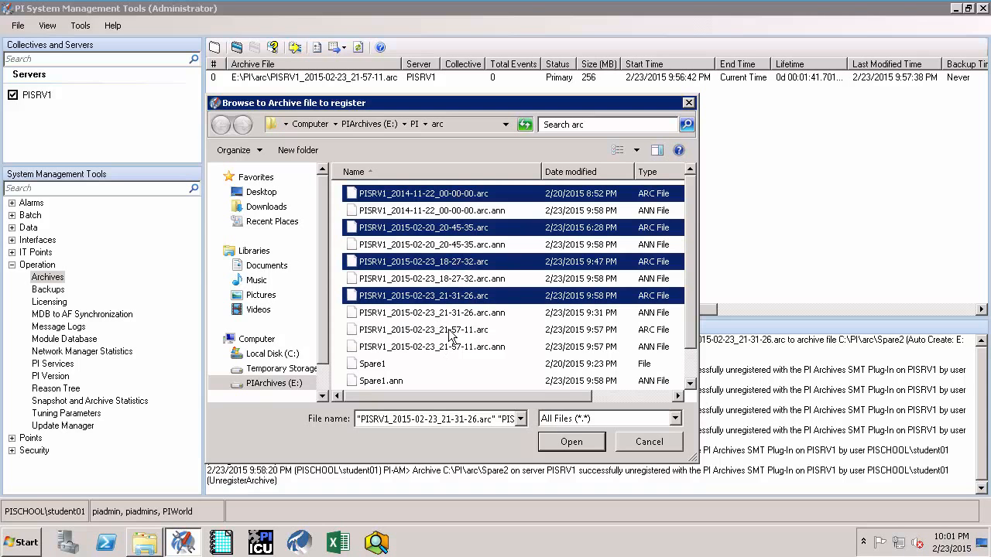
{"action": "left_click", "coordinate": [378, 365], "text": "ctrl"}
{"action": "scroll", "coordinate": [693, 372], "scroll_direction": "down", "scroll_amount": 1}
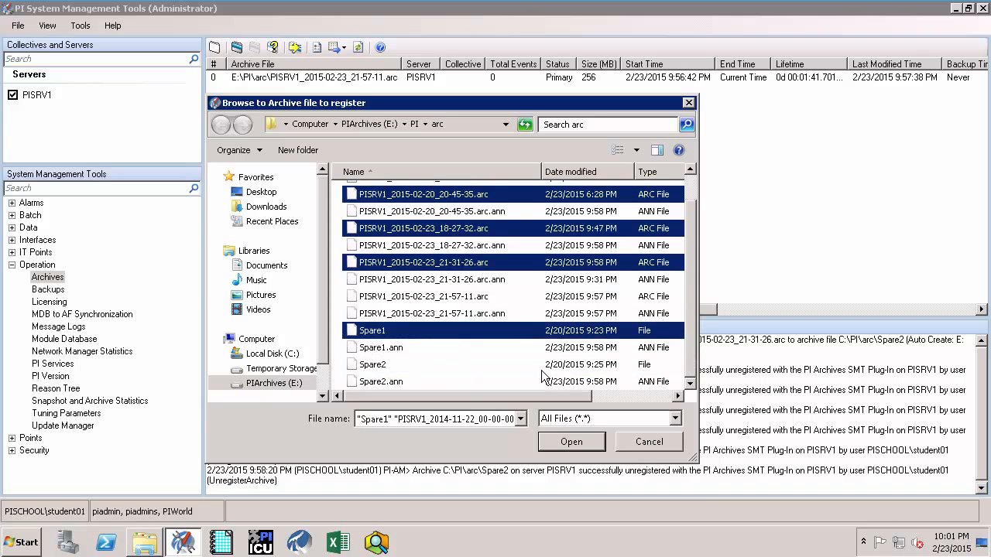
{"action": "left_click", "coordinate": [387, 369], "text": "ctrl"}
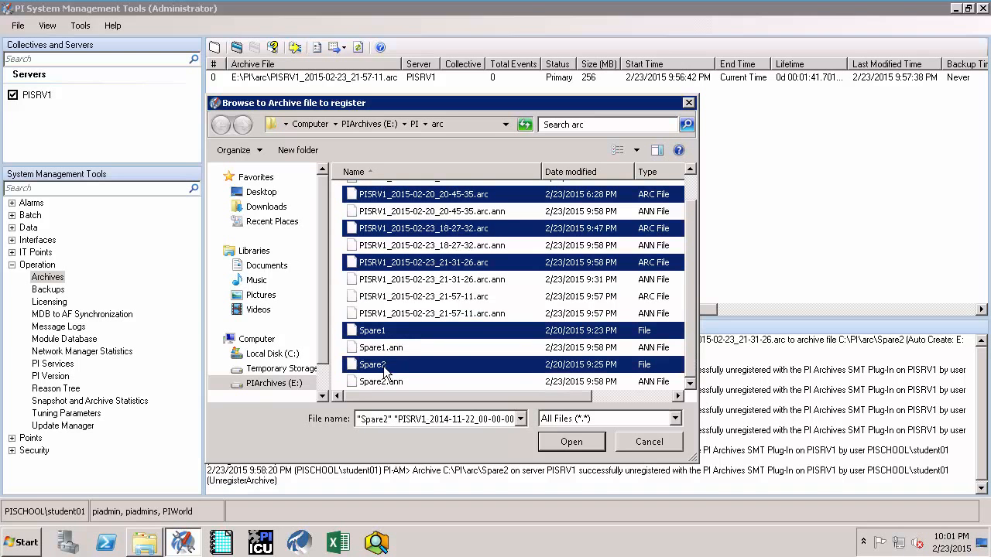
{"action": "left_click", "coordinate": [578, 443]}
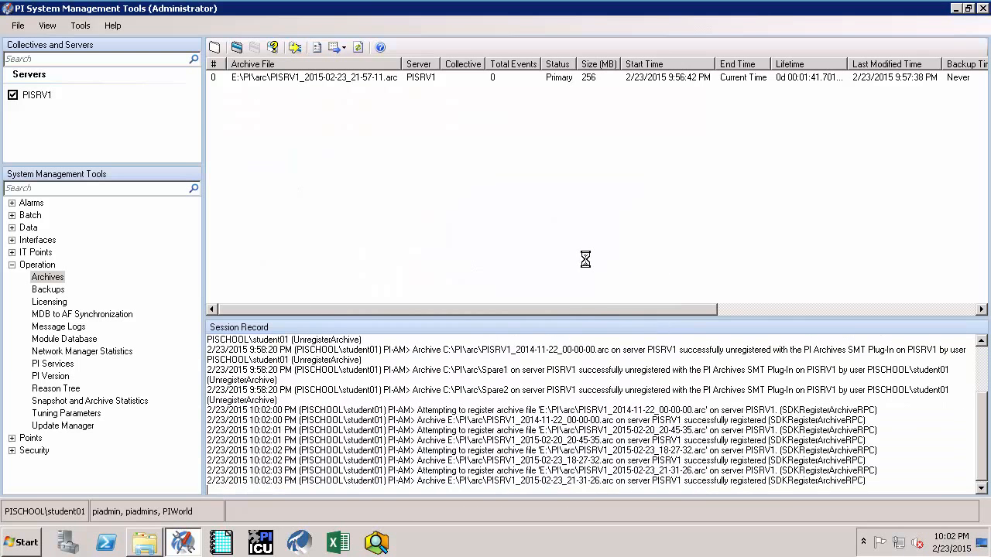